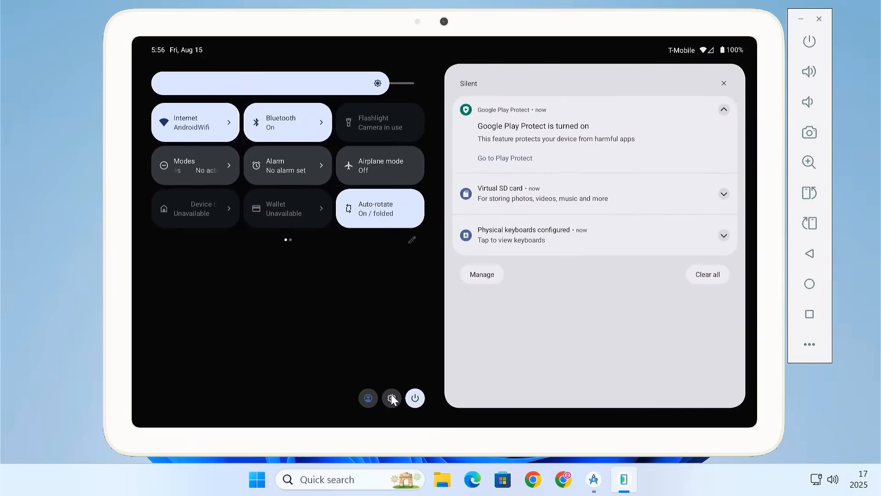
Open the virtual tablet's system settings and examine the details of the emulated device.
{"action": "left_click_drag", "start_coordinate": [390, 399], "coordinate": [381, 312]}
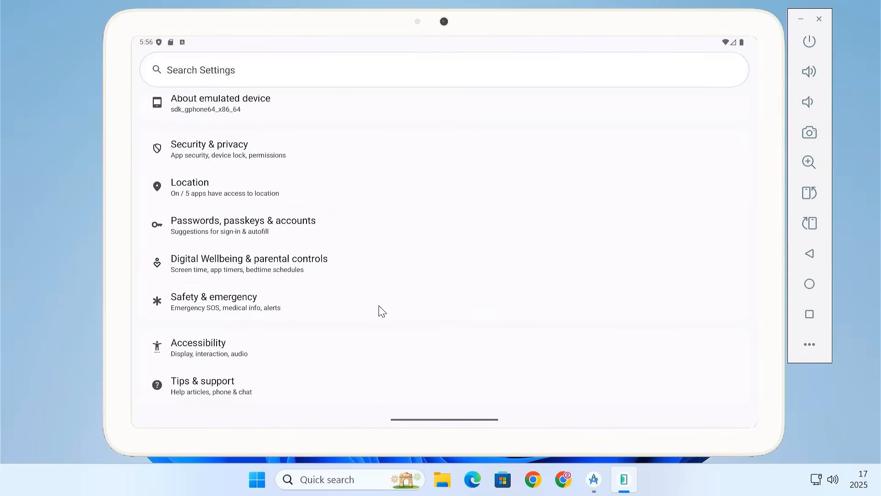
{"action": "left_click", "coordinate": [263, 111]}
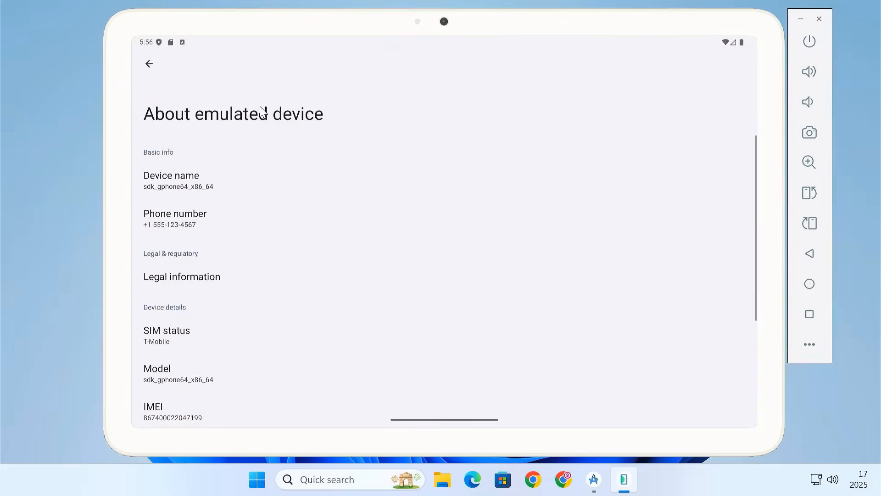
{"action": "scroll", "coordinate": [324, 283], "scroll_direction": "down", "scroll_amount": 4}
{"action": "left_click", "coordinate": [182, 257]}
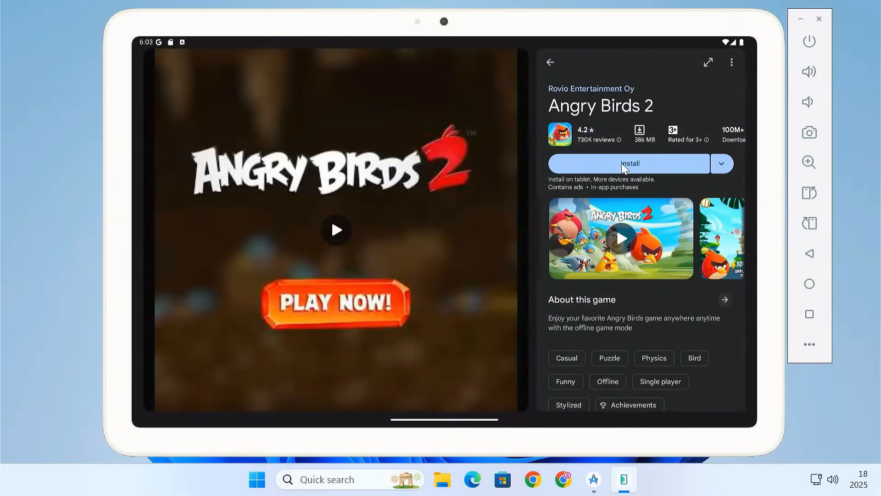
Install Angry Birds 2 from the Play Store and launch birds in the game.
{"action": "left_click", "coordinate": [622, 164]}
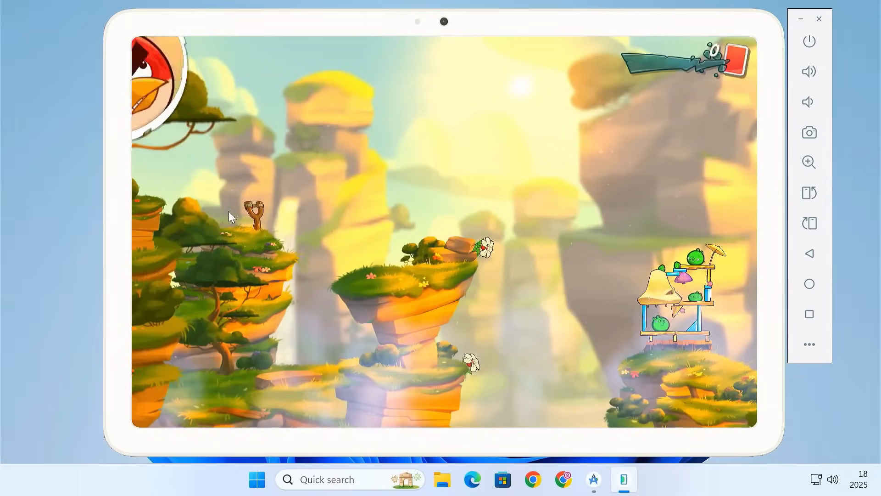
{"action": "left_click_drag", "start_coordinate": [229, 211], "coordinate": [171, 236]}
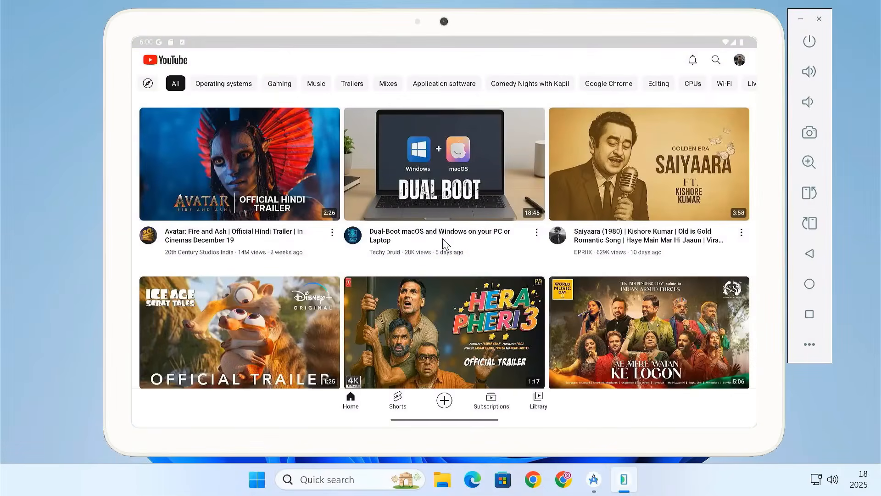
{"action": "left_click", "coordinate": [271, 194]}
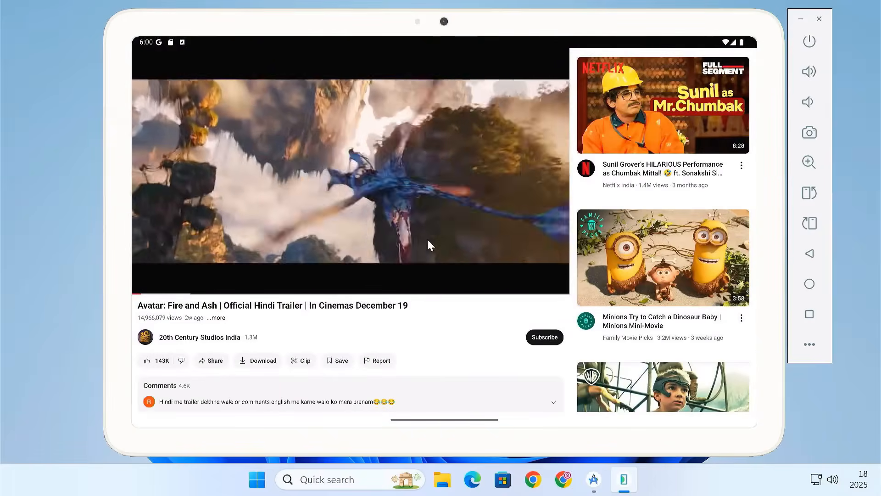
Watch the Avatar: Fire and Ash trailer in full screen and browse the games in the Play Store.
{"action": "left_click", "coordinate": [451, 229]}
{"action": "left_click", "coordinate": [557, 282]}
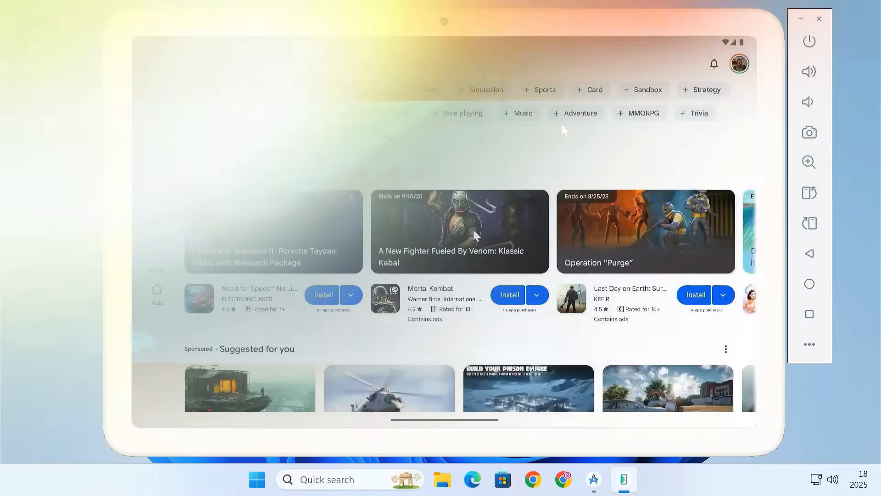
{"action": "scroll", "coordinate": [261, 239], "scroll_direction": "down", "scroll_amount": 15}
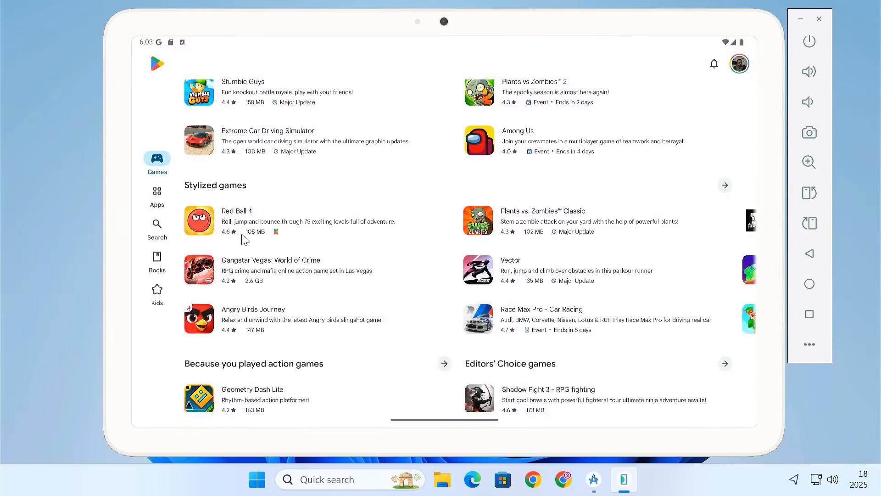
{"action": "left_click", "coordinate": [157, 227]}
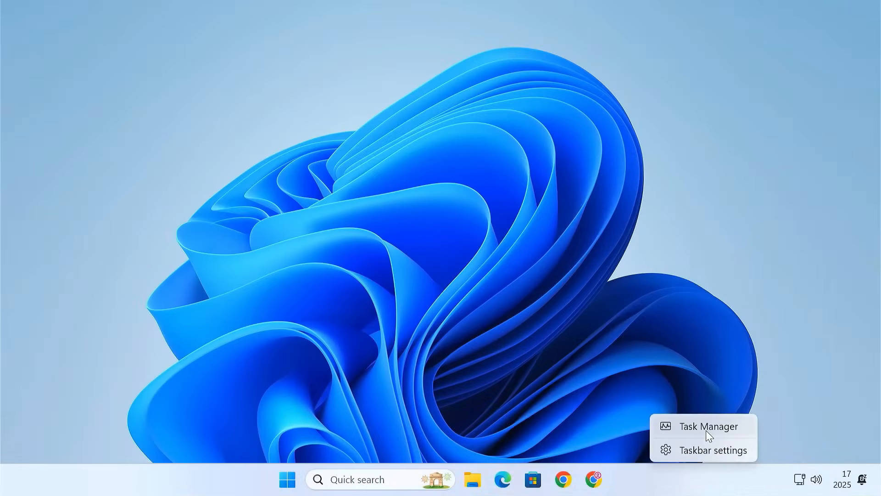
Check the CPU's virtualization status in Task Manager's performance details and close Task Manager.
{"action": "left_click", "coordinate": [706, 427]}
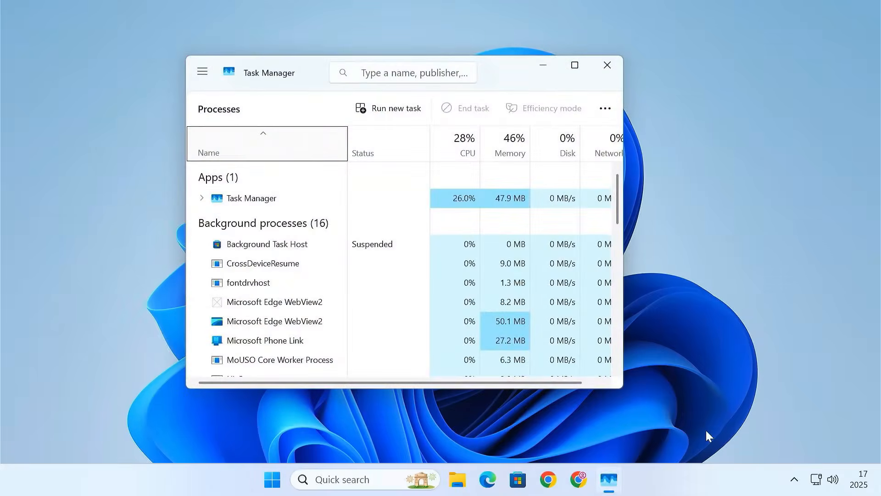
{"action": "left_click", "coordinate": [576, 67]}
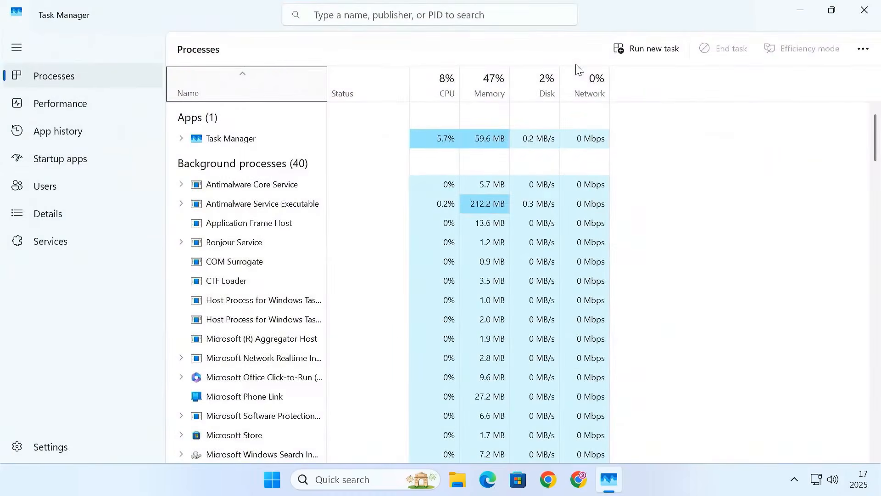
{"action": "left_click", "coordinate": [110, 111]}
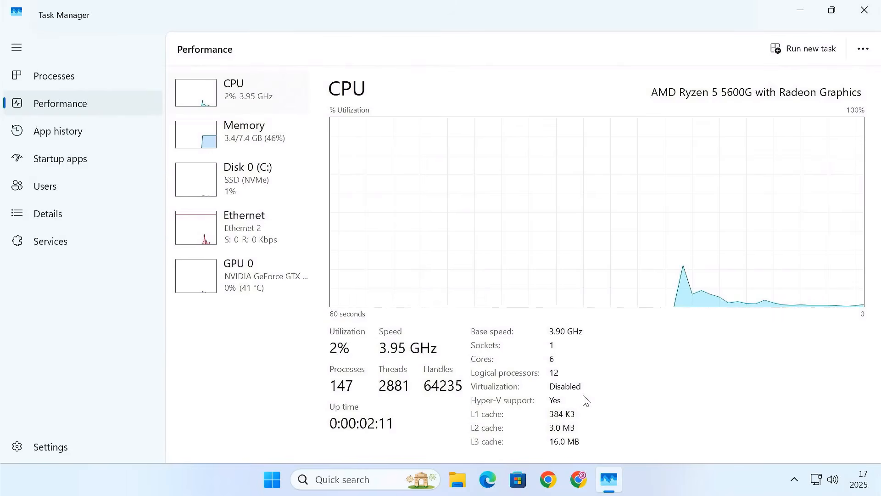
{"action": "left_click", "coordinate": [867, 10]}
Restart the computer into the BIOS, save the configuration and exit.
{"action": "left_click", "coordinate": [294, 480]}
{"action": "left_click", "coordinate": [609, 431]}
{"action": "left_click", "coordinate": [624, 405]}
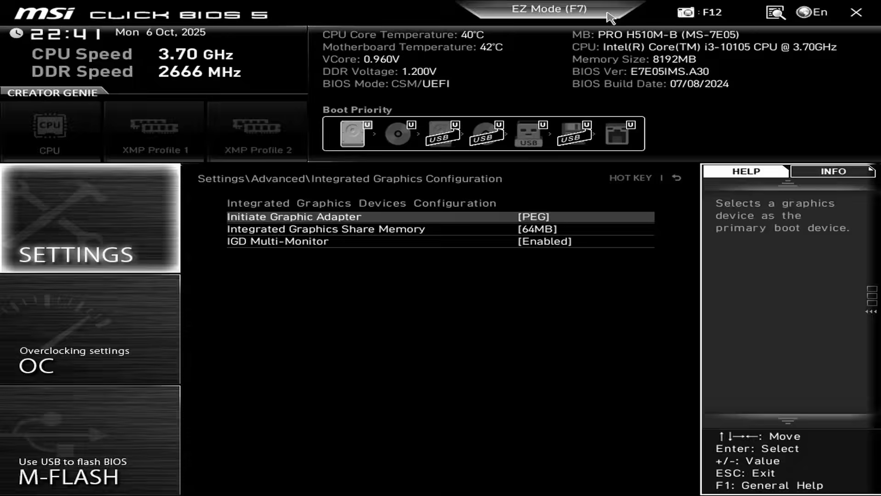
{"action": "key", "text": "F10"}
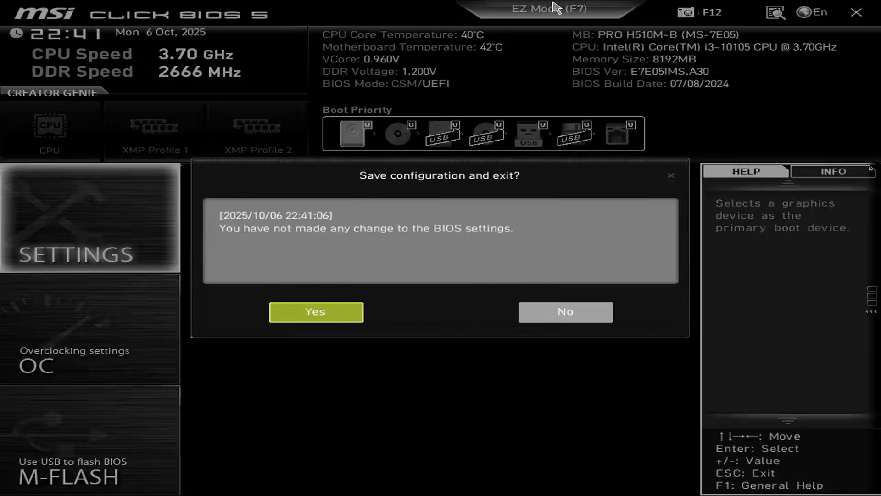
{"action": "left_click", "coordinate": [316, 310]}
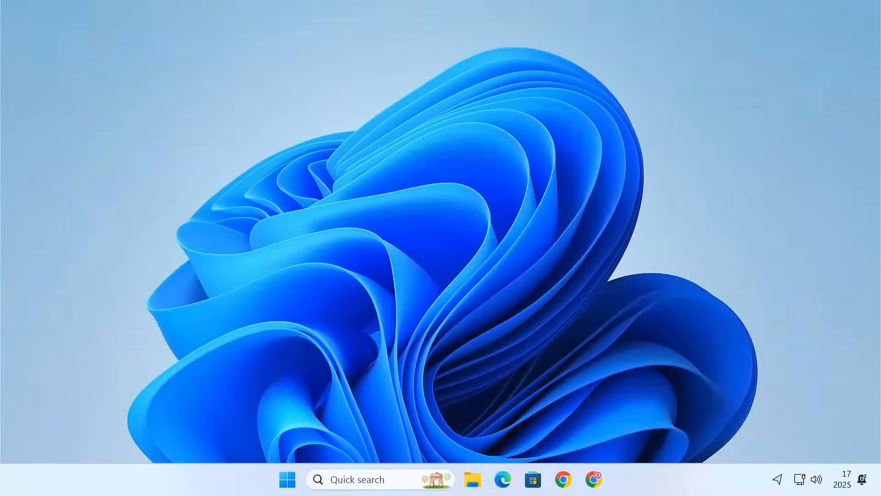
Reopen Task Manager, recheck the CPU's virtualization status in the performance details and close it.
{"action": "right_click", "coordinate": [657, 483]}
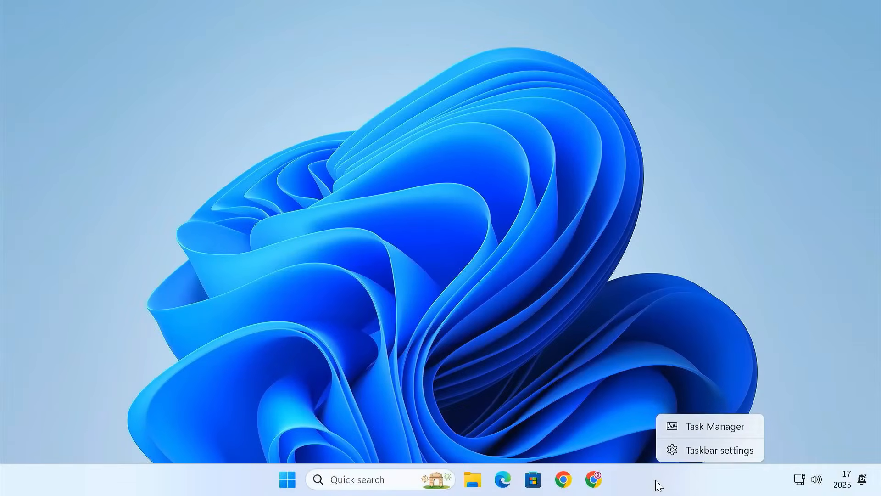
{"action": "left_click", "coordinate": [698, 435]}
{"action": "left_click", "coordinate": [627, 65]}
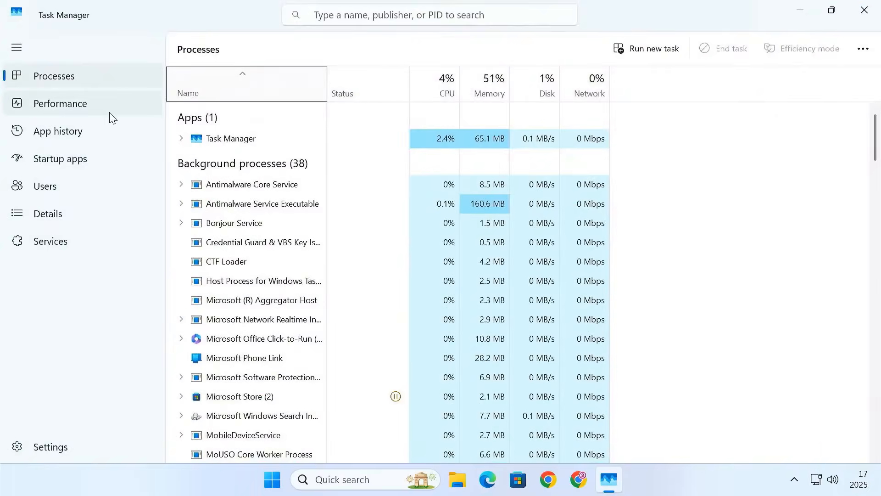
{"action": "left_click", "coordinate": [114, 113]}
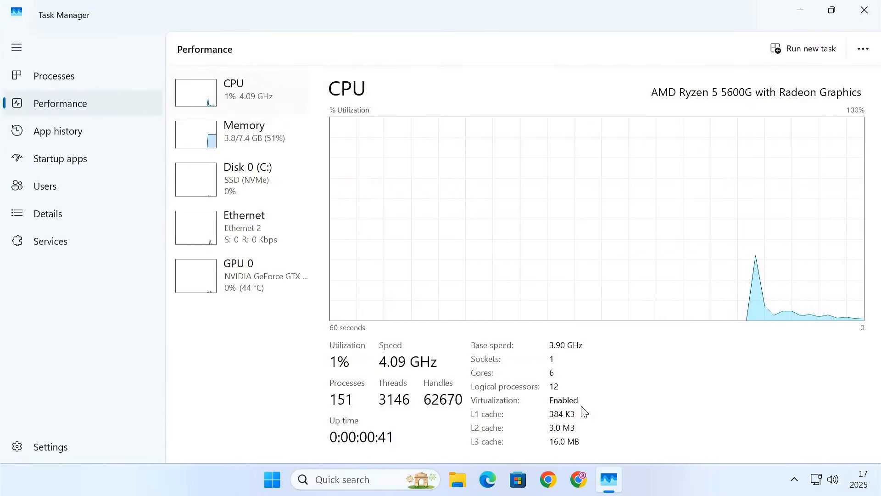
{"action": "left_click", "coordinate": [875, 14]}
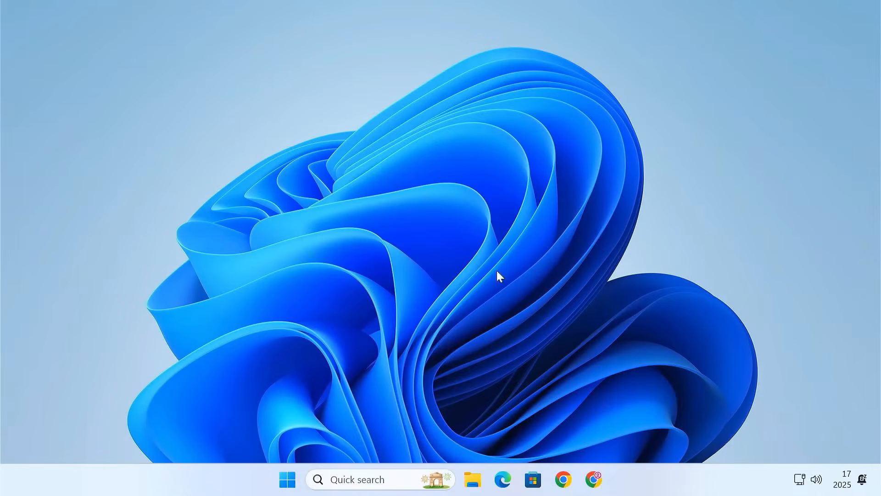
Search Windows for "windows features" and open Turn Windows features on or off.
{"action": "left_click", "coordinate": [377, 471]}
{"action": "type", "text": "windo"}
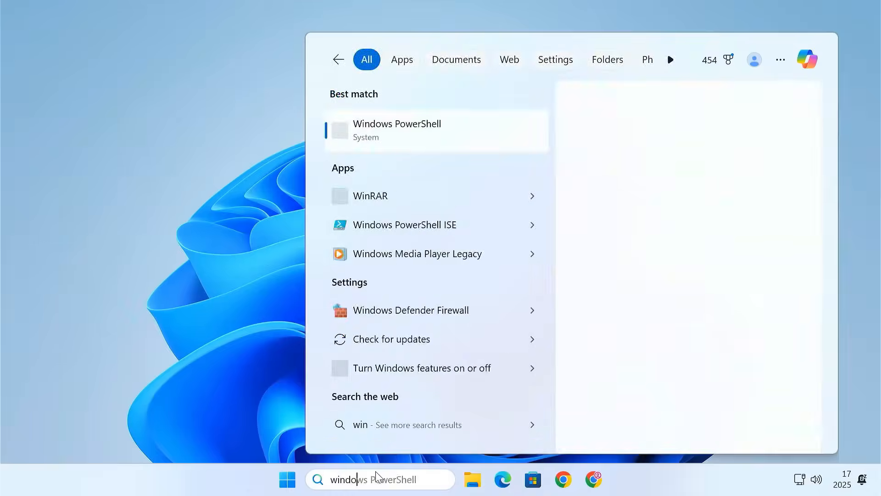
{"action": "type", "text": "ws features"}
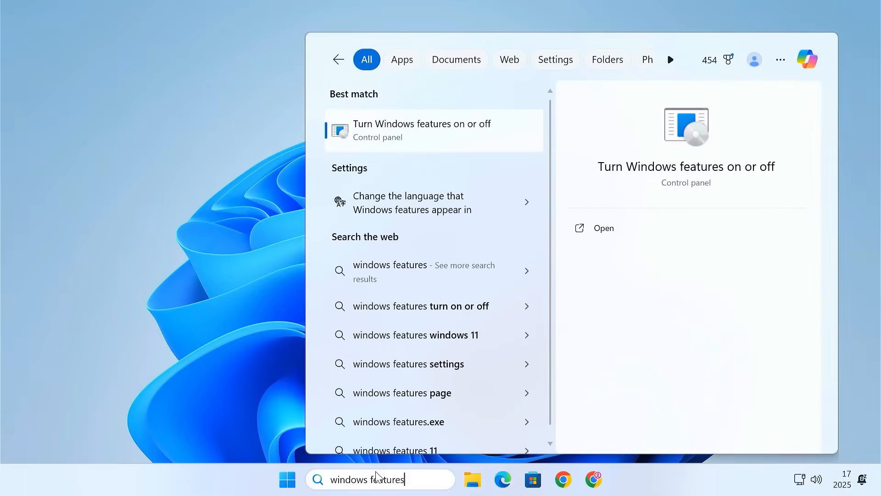
{"action": "left_click", "coordinate": [443, 143]}
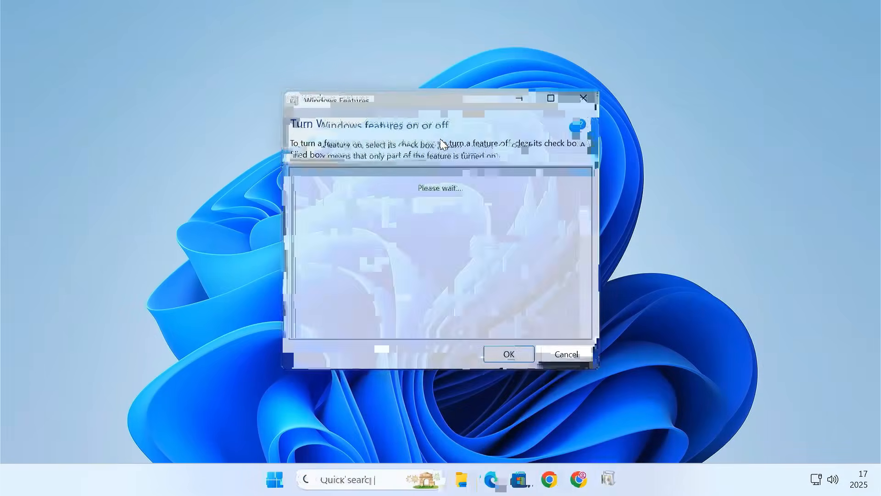
Enable the Virtual Machine Platform feature, apply the change and restart the computer.
{"action": "scroll", "coordinate": [512, 252], "scroll_direction": "down", "scroll_amount": 6}
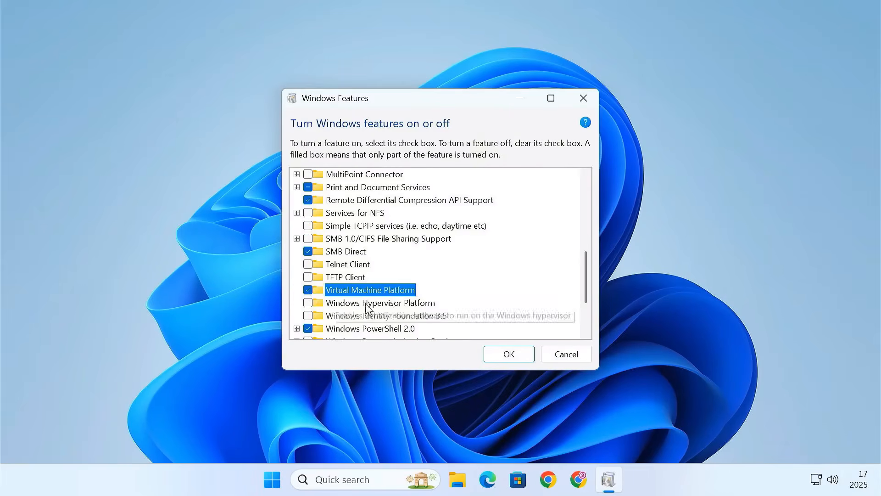
{"action": "left_click", "coordinate": [509, 354]}
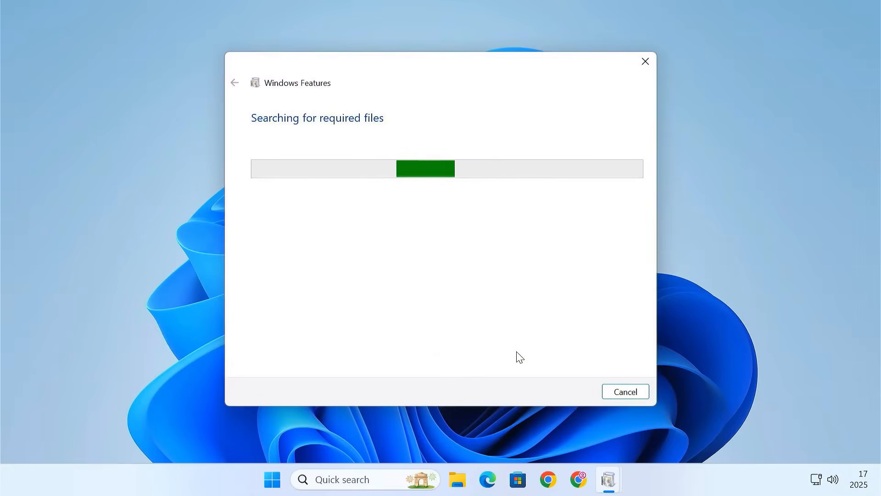
{"action": "left_click", "coordinate": [550, 395]}
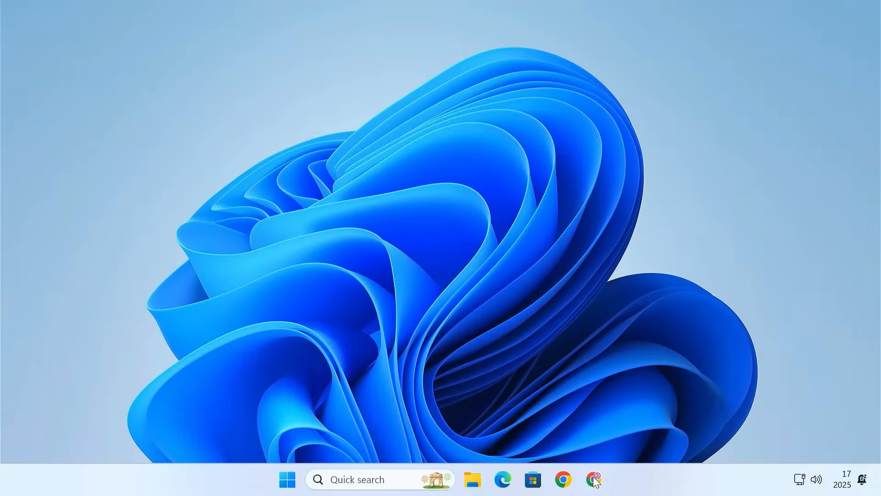
Search for Android Studio in Chrome and open its official page on developer.android.com.
{"action": "left_click", "coordinate": [594, 480]}
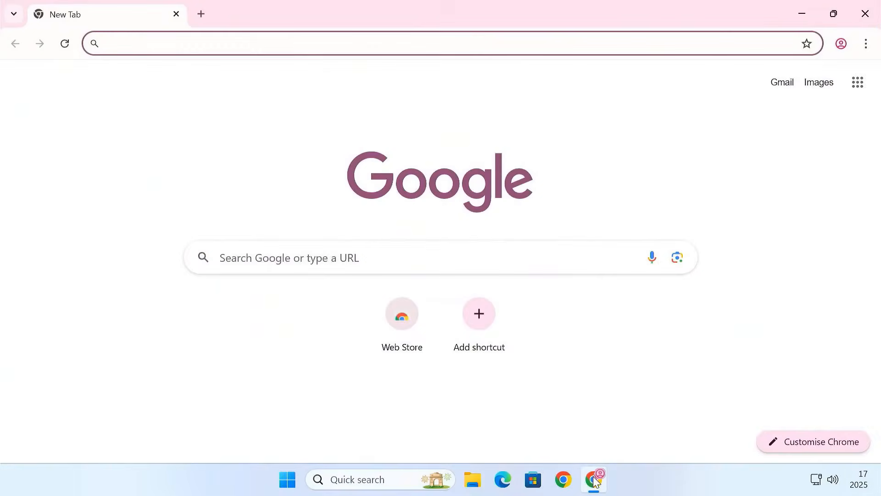
{"action": "type", "text": "android studi"}
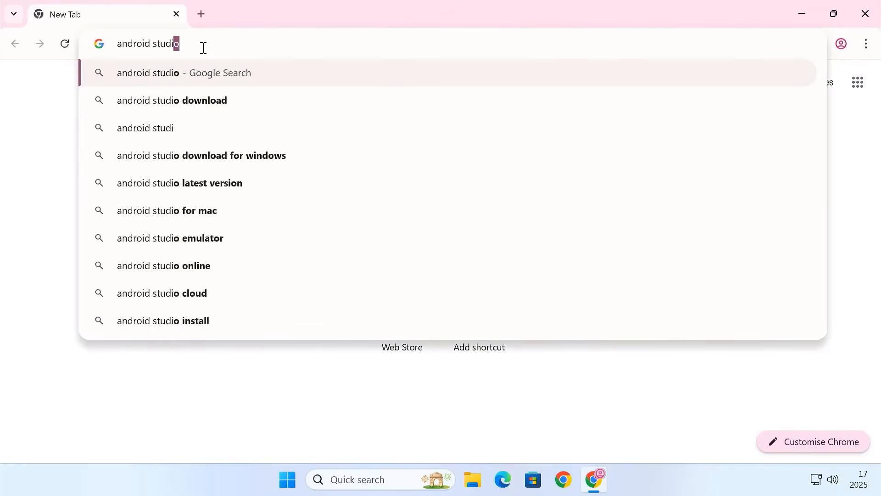
{"action": "key", "text": "Return"}
{"action": "left_click", "coordinate": [164, 211]}
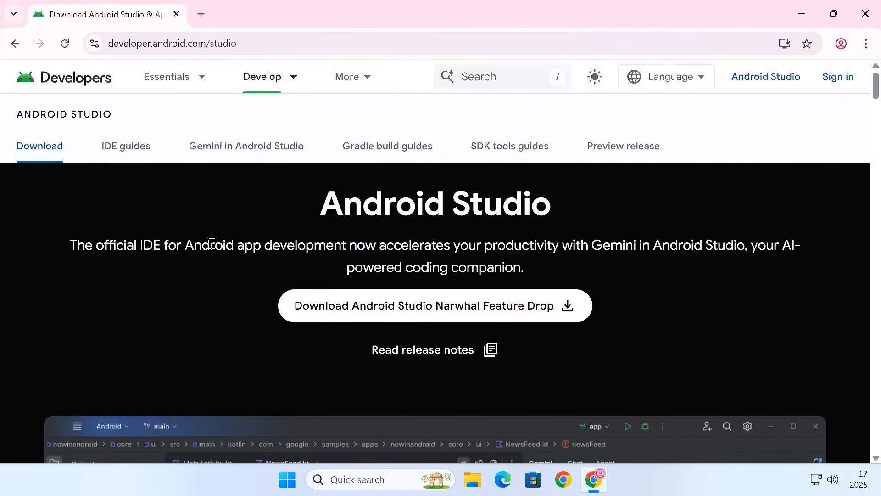
Accept the license terms and download Android Studio Narwhal Feature Drop | 2025.1.2 for Windows.
{"action": "left_click", "coordinate": [361, 317]}
{"action": "scroll", "coordinate": [362, 310], "scroll_direction": "down", "scroll_amount": 20}
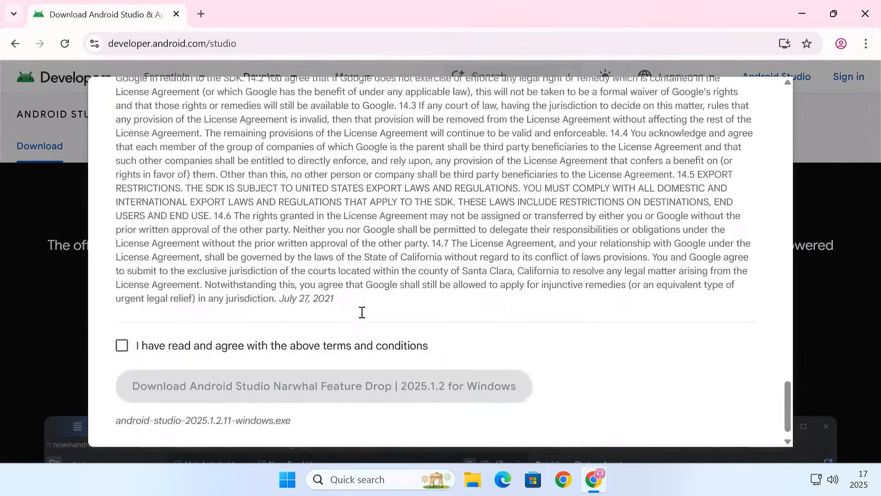
{"action": "left_click", "coordinate": [139, 335]}
{"action": "left_click", "coordinate": [234, 366]}
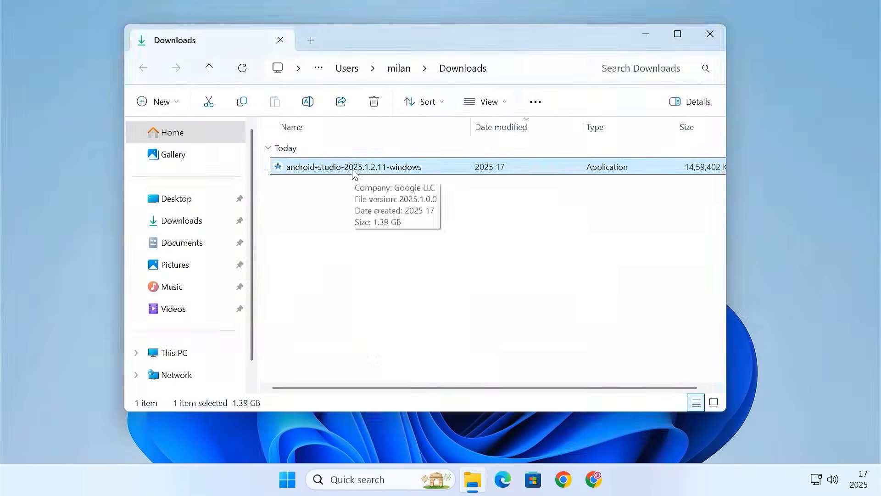
Run android-studio-2025.1.2.11-windows.exe with permission to make changes, install it with the default options and finish the setup.
{"action": "double_click", "coordinate": [354, 169]}
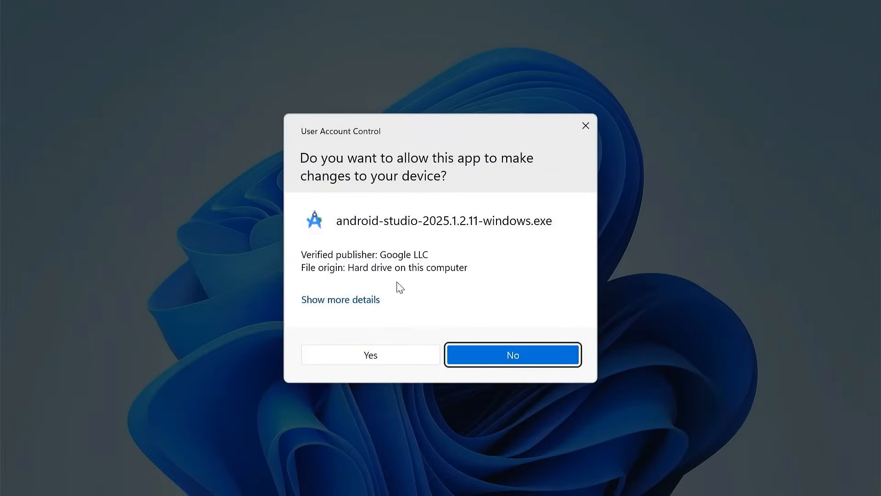
{"action": "left_click", "coordinate": [415, 351]}
{"action": "left_click", "coordinate": [518, 344]}
{"action": "left_click", "coordinate": [518, 344]}
{"action": "left_click", "coordinate": [518, 345]}
{"action": "left_click", "coordinate": [519, 344]}
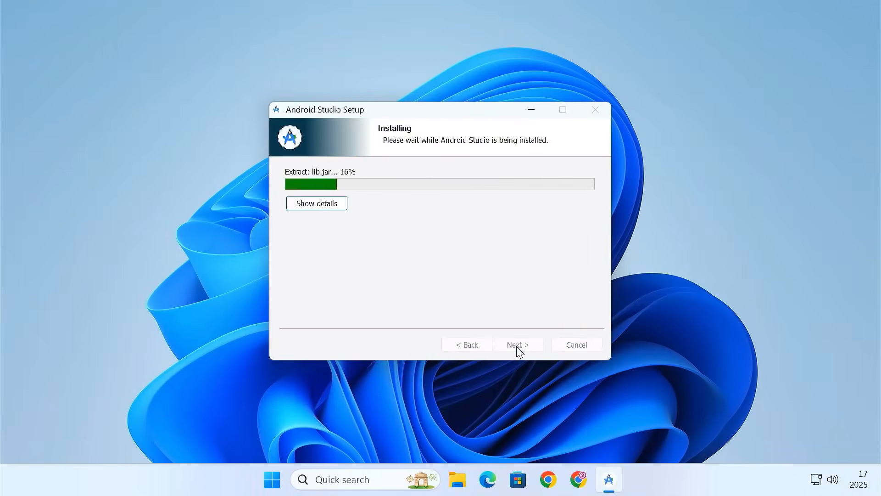
{"action": "left_click", "coordinate": [518, 344]}
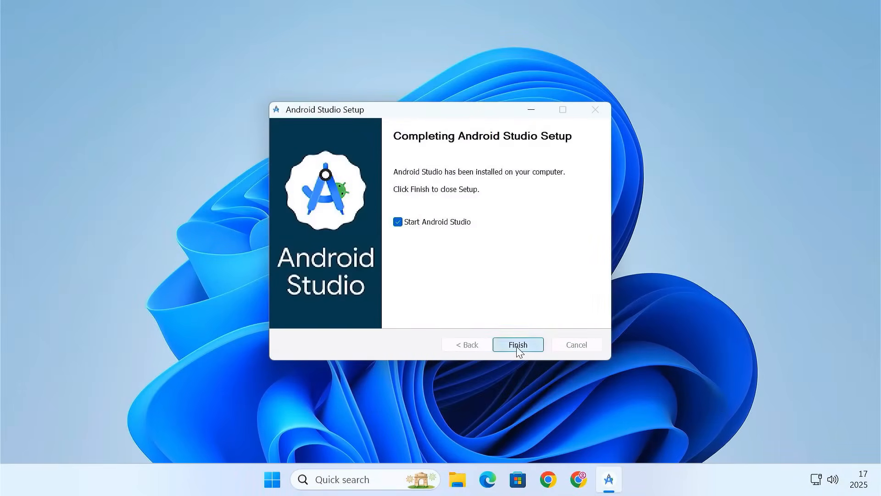
{"action": "left_click", "coordinate": [518, 345]}
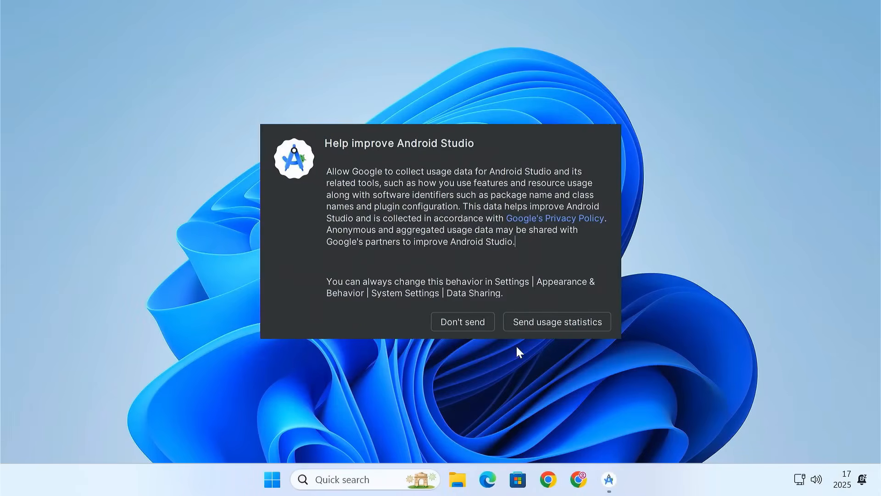
Decline sending usage statistics, choose the Standard install type in the setup wizard and accept the listed installation settings.
{"action": "left_click", "coordinate": [483, 327]}
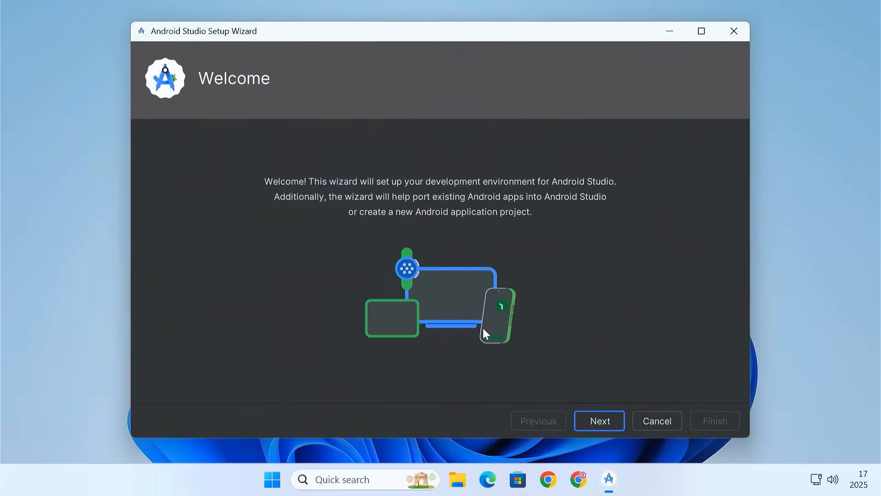
{"action": "left_click", "coordinate": [599, 419]}
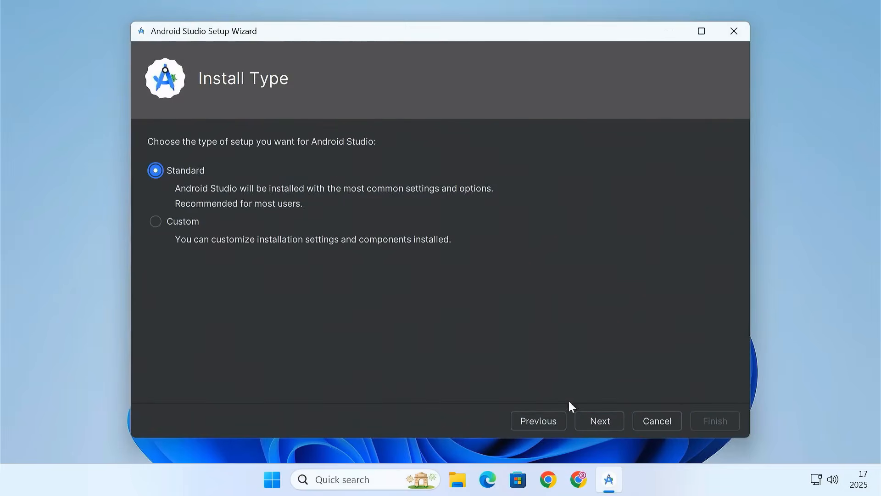
{"action": "left_click", "coordinate": [600, 420]}
{"action": "scroll", "coordinate": [418, 326], "scroll_direction": "down", "scroll_amount": 5}
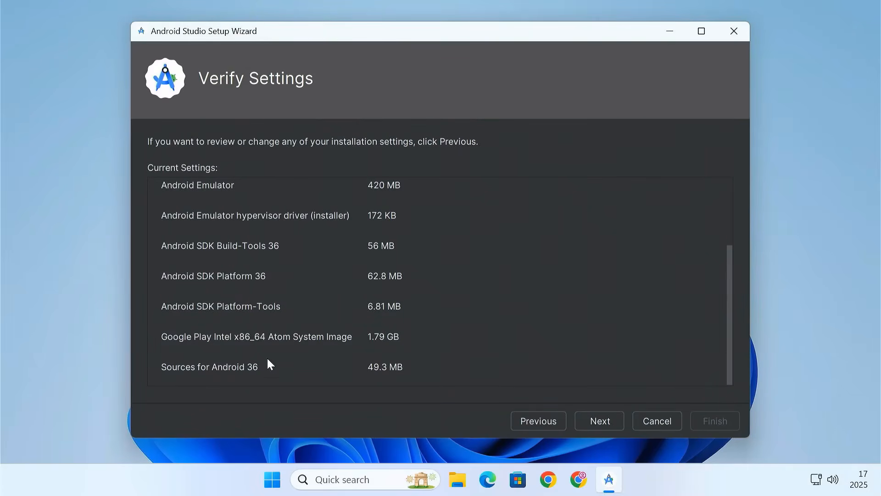
{"action": "left_click", "coordinate": [607, 428]}
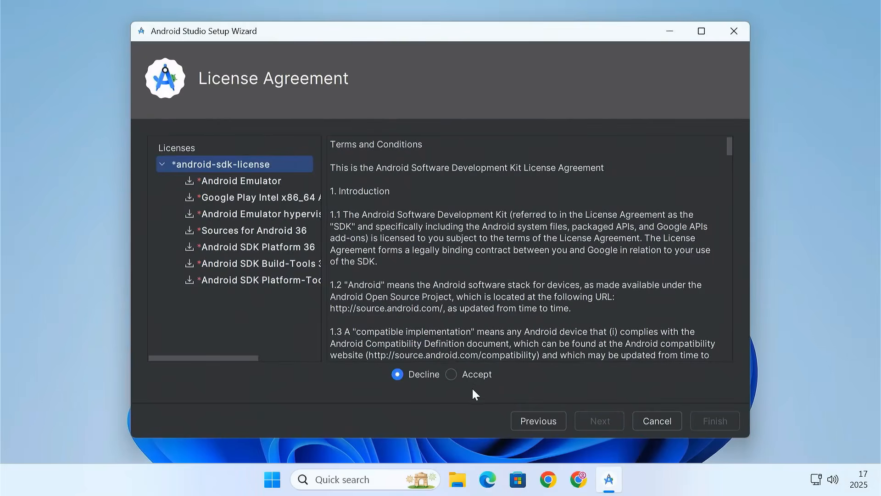
Accept the android-sdk-license, allow Windows Command Processor to make changes and finish the component installation.
{"action": "left_click", "coordinate": [450, 375]}
{"action": "left_click", "coordinate": [605, 423]}
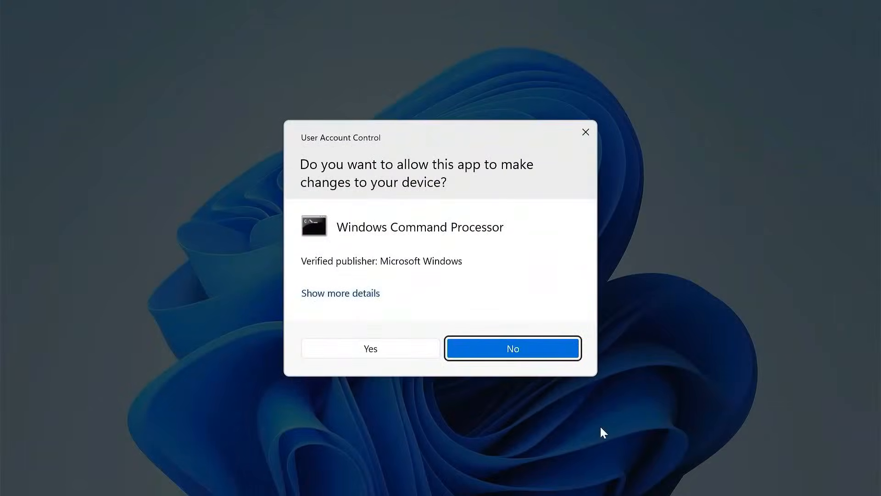
{"action": "left_click", "coordinate": [413, 353]}
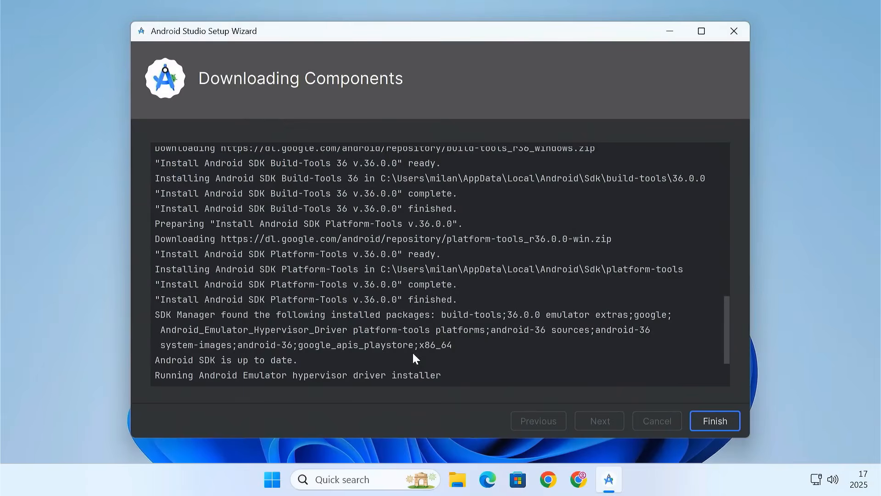
{"action": "left_click", "coordinate": [704, 421]}
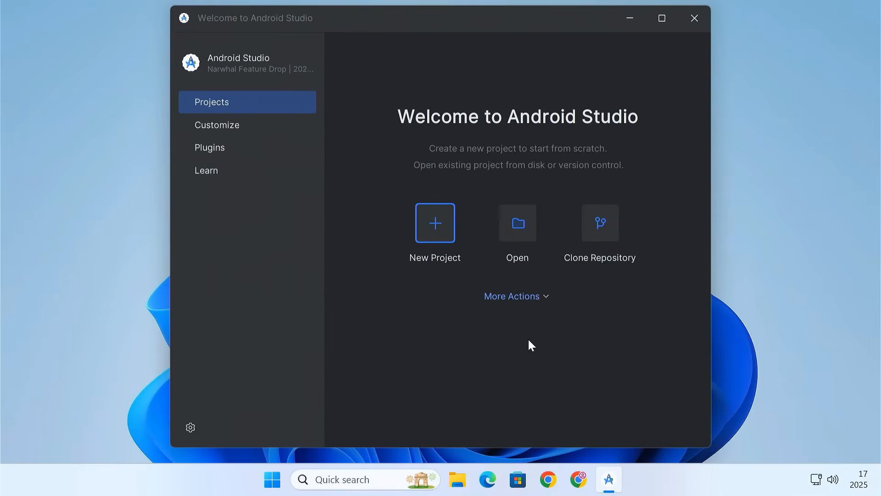
Check the installation status of the Android 16.0 ("Baklava") platform, API level 36.0, in the SDK Manager.
{"action": "left_click", "coordinate": [546, 298]}
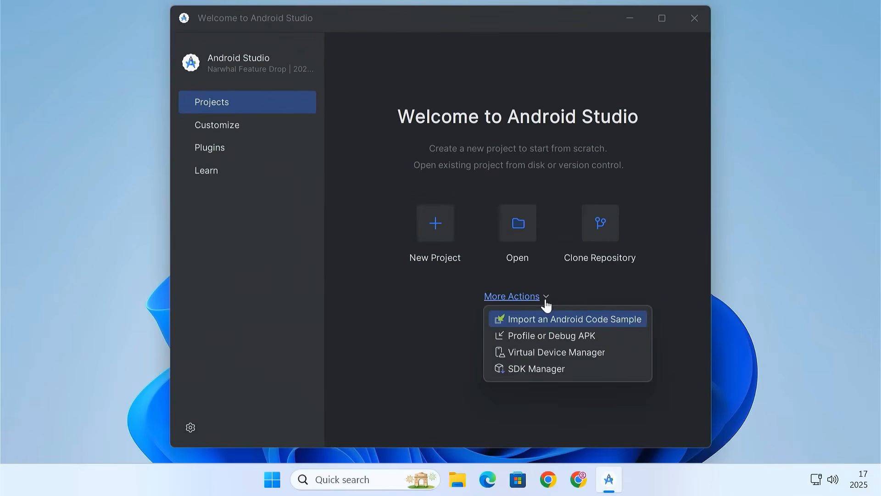
{"action": "left_click", "coordinate": [537, 373]}
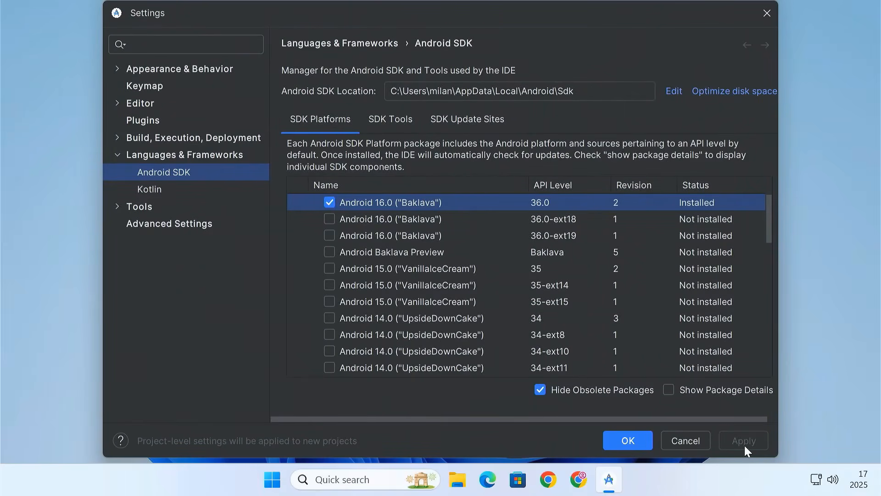
{"action": "left_click", "coordinate": [629, 440]}
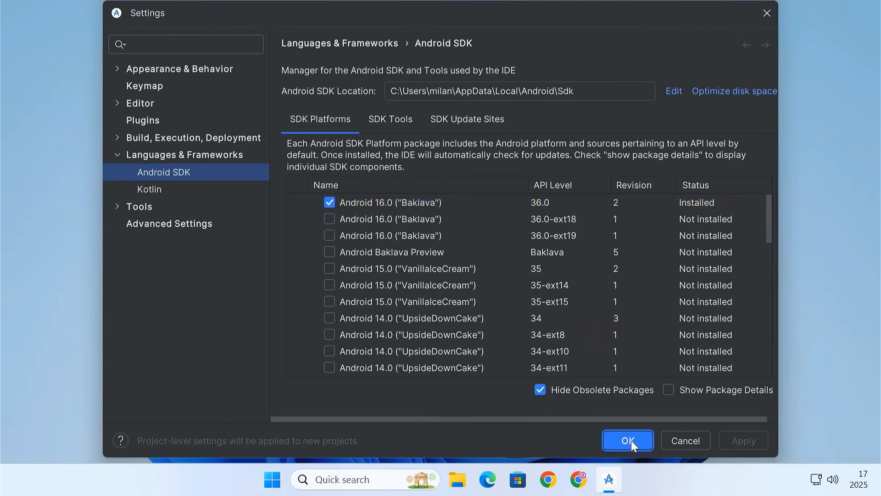
Start adding a virtual device in the Virtual Device Manager, using the Tablet form factor and the Pixel Tablet profile.
{"action": "left_click", "coordinate": [543, 297]}
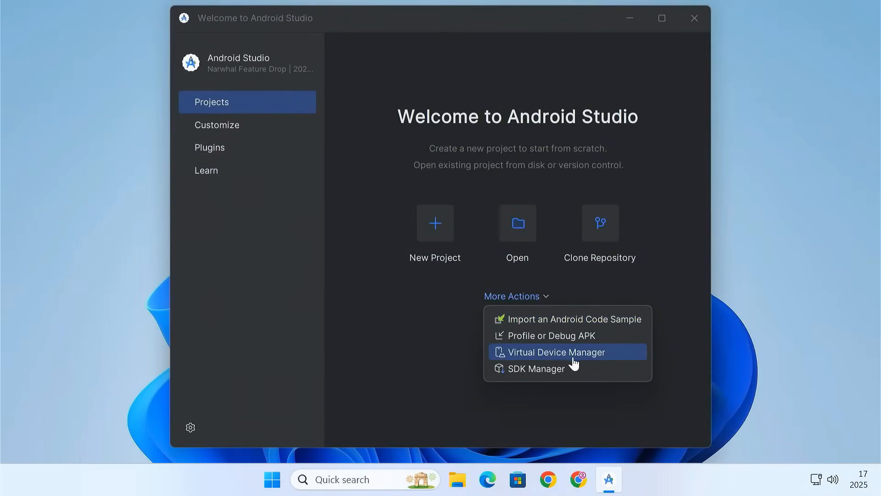
{"action": "left_click", "coordinate": [572, 357]}
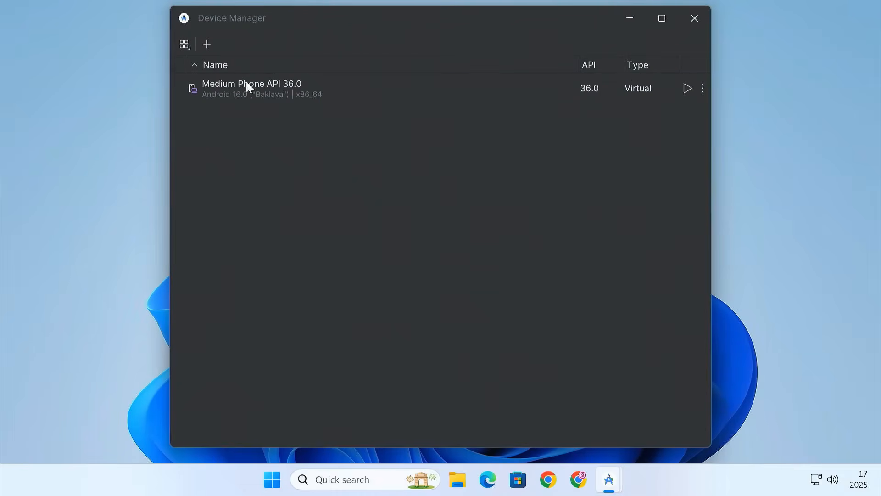
{"action": "left_click", "coordinate": [209, 48]}
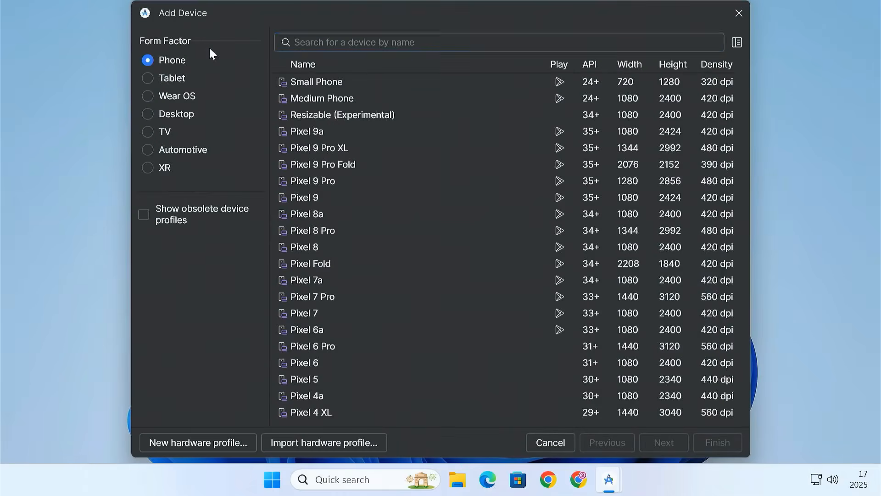
{"action": "left_click", "coordinate": [150, 78]}
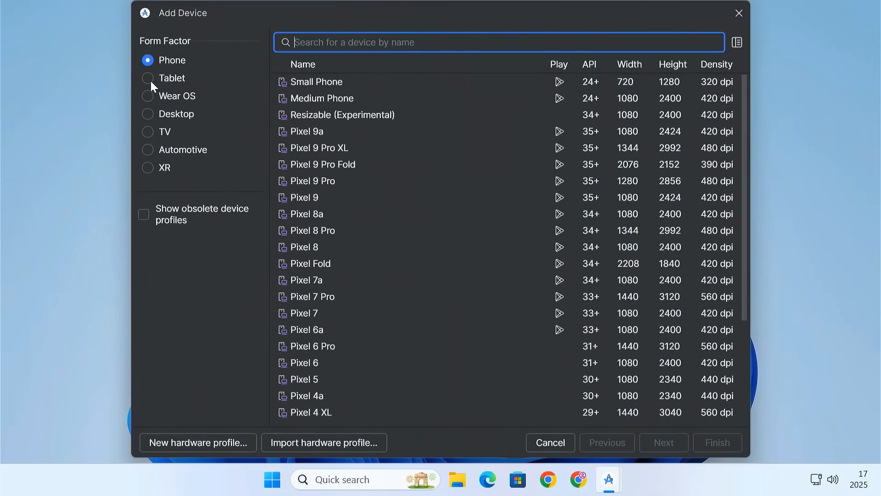
{"action": "left_click", "coordinate": [151, 79]}
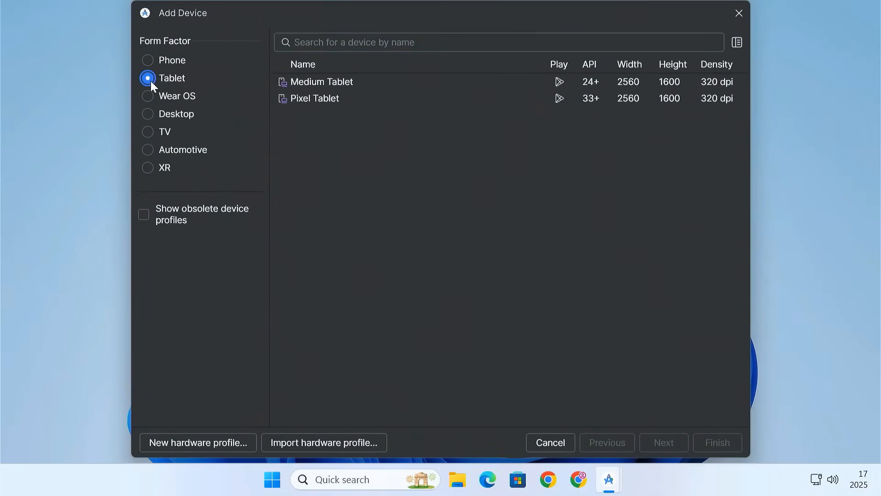
{"action": "left_click", "coordinate": [340, 105]}
{"action": "left_click", "coordinate": [659, 443]}
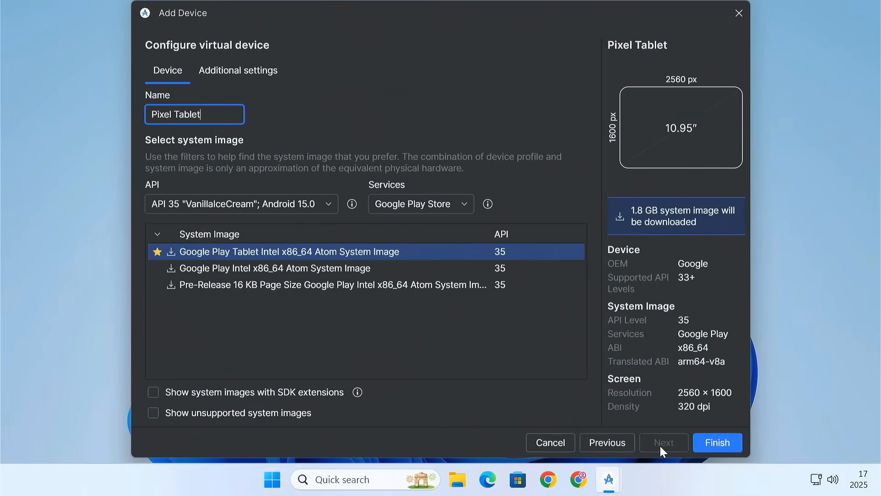
Choose API 36.0 "Baklava"; Android 16.0 with Google Play Store services and the Google Play Intel x86_64 Atom System Image.
{"action": "left_click", "coordinate": [225, 202]}
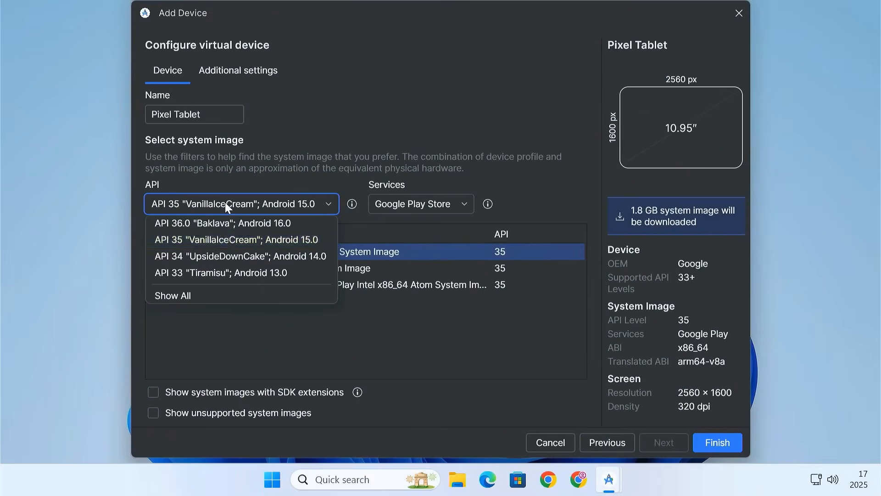
{"action": "left_click", "coordinate": [285, 224]}
{"action": "left_click", "coordinate": [416, 207]}
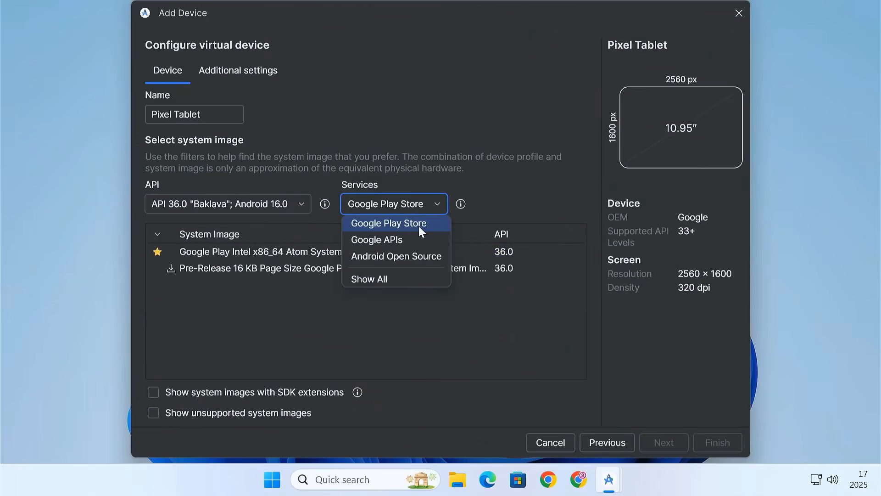
{"action": "left_click", "coordinate": [419, 227]}
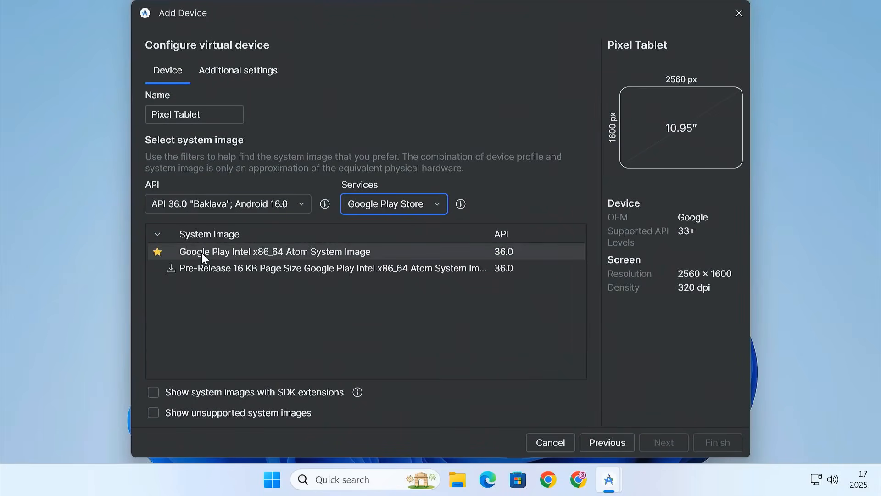
{"action": "left_click", "coordinate": [189, 256]}
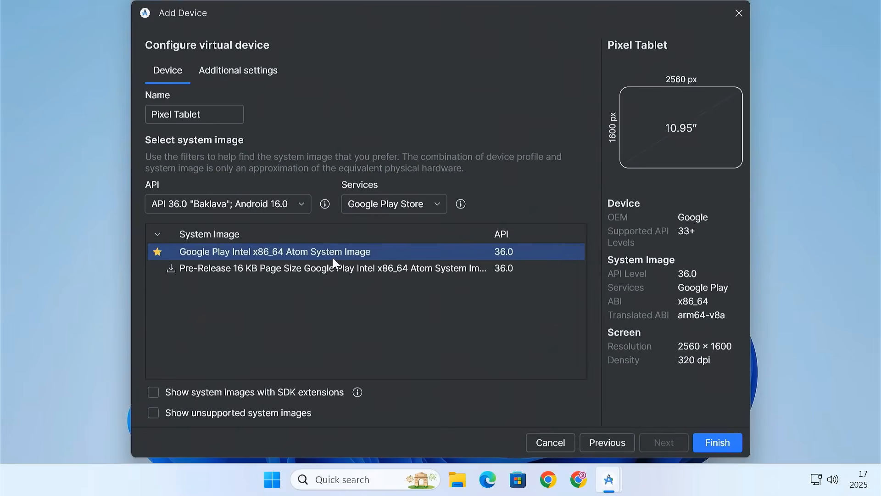
In the tablet's additional settings, set the internal storage to 30 GB and the custom expanded storage to 2 GB.
{"action": "left_click", "coordinate": [235, 70]}
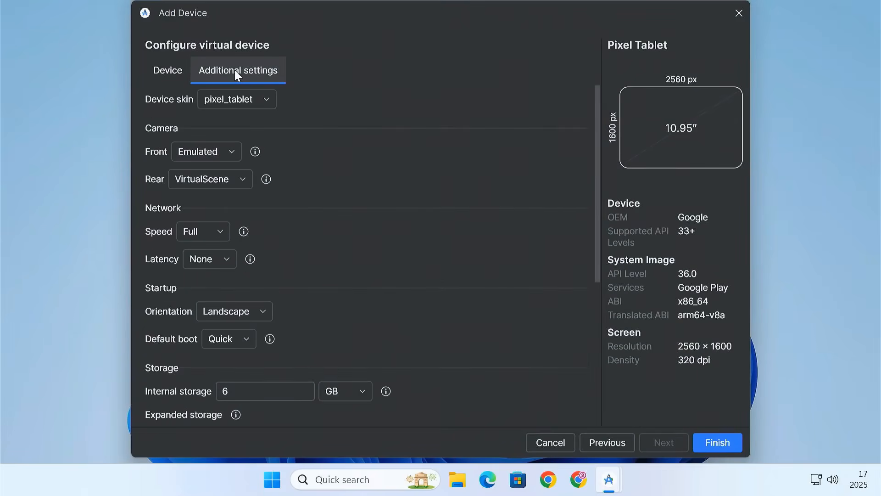
{"action": "scroll", "coordinate": [409, 271], "scroll_direction": "down", "scroll_amount": 5}
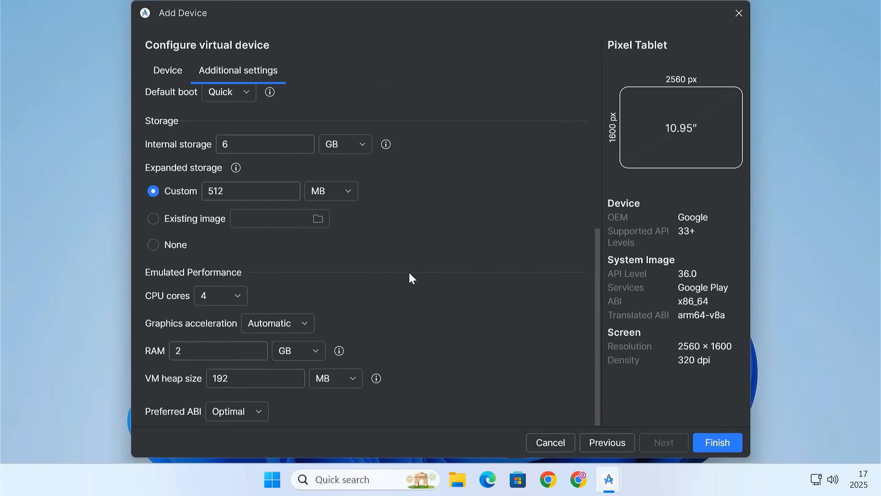
{"action": "double_click", "coordinate": [244, 144]}
{"action": "type", "text": "30"}
{"action": "double_click", "coordinate": [220, 191]}
{"action": "type", "text": "2"}
{"action": "left_click", "coordinate": [337, 194]}
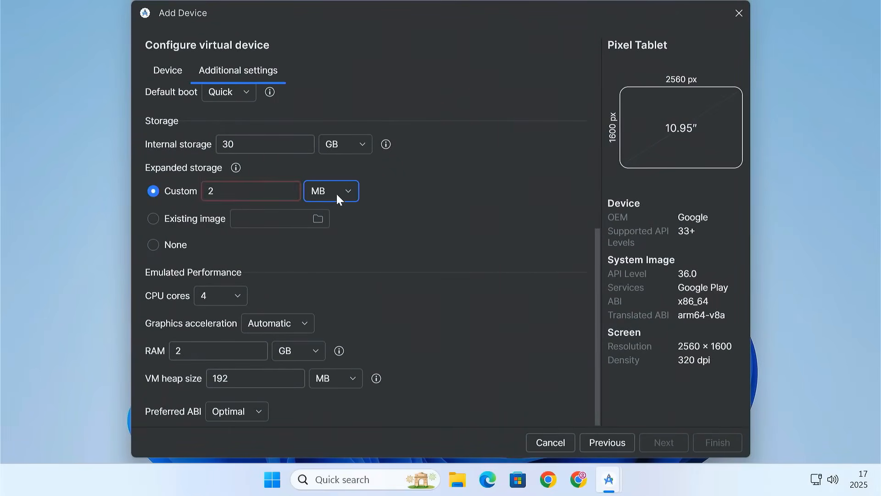
{"action": "key", "text": "Down"}
Adjust the CPU cores, set RAM to 4 GB and VM heap size to 512 MB, and finish creating the device.
{"action": "left_click", "coordinate": [220, 296]}
{"action": "left_click", "coordinate": [221, 392]}
{"action": "left_click", "coordinate": [298, 323]}
{"action": "double_click", "coordinate": [193, 351]}
{"action": "type", "text": "4"}
{"action": "double_click", "coordinate": [236, 379]}
{"action": "type", "text": "512"}
{"action": "left_click", "coordinate": [715, 442]}
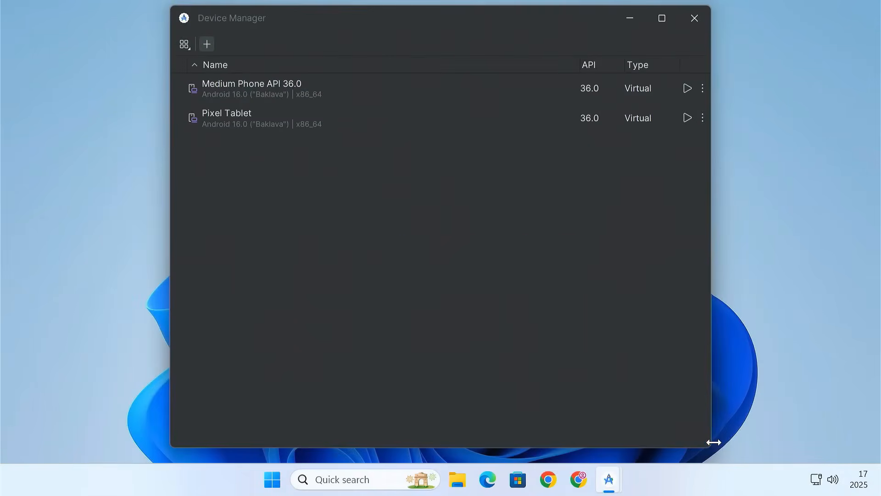
Start the Pixel Tablet virtual device and sign in to it with a Google Account.
{"action": "left_click", "coordinate": [240, 129]}
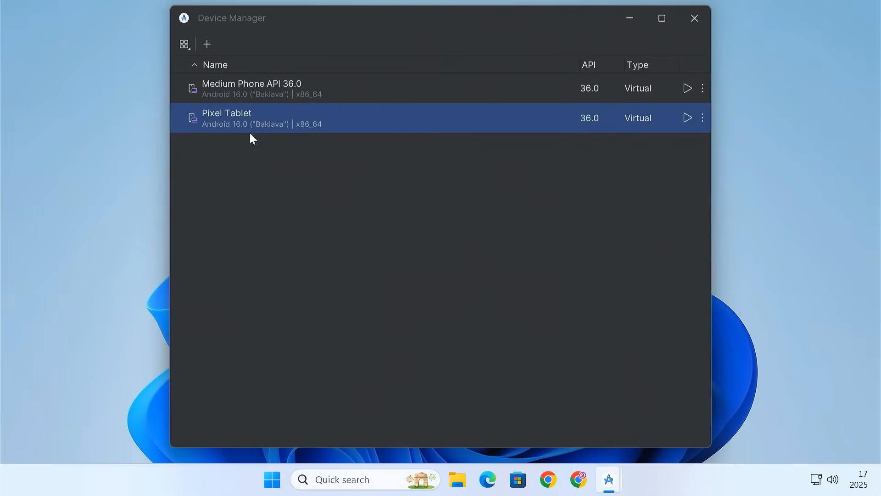
{"action": "left_click", "coordinate": [685, 121]}
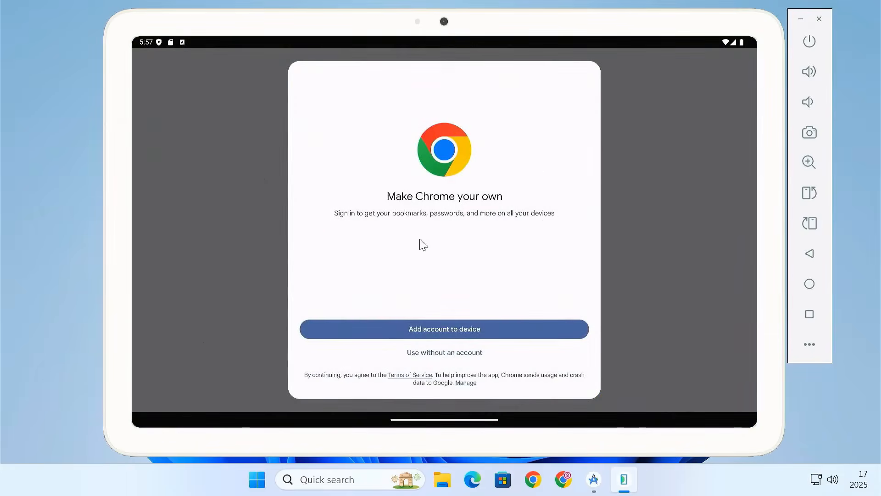
{"action": "left_click", "coordinate": [467, 329]}
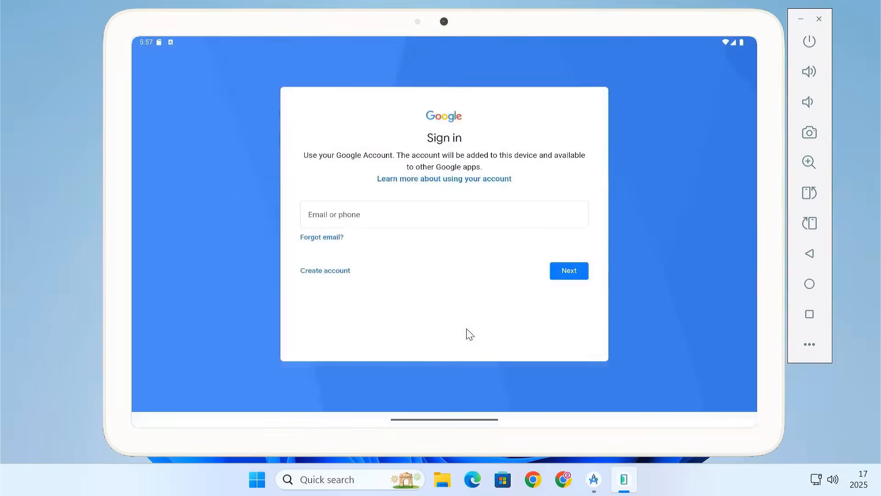
{"action": "left_click", "coordinate": [378, 222]}
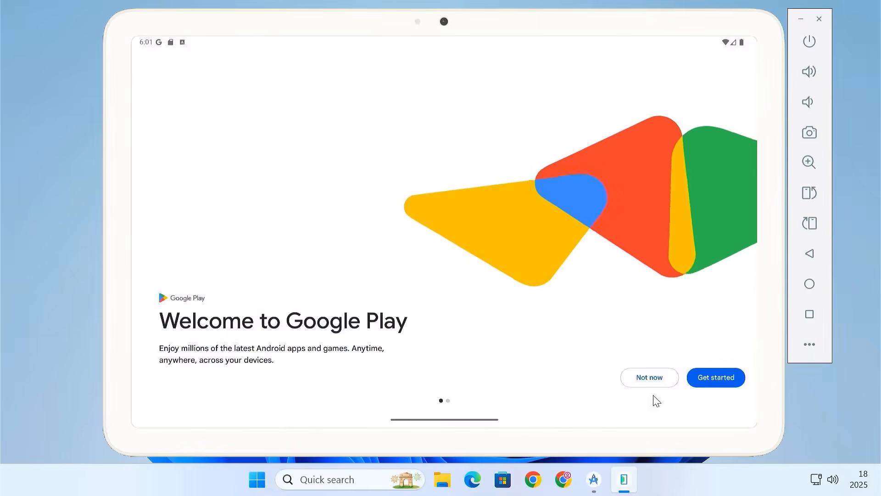
Get started with Google Play from its welcome screen on the emulated tablet.
{"action": "left_click", "coordinate": [708, 382]}
{"action": "left_click", "coordinate": [717, 73]}
{"action": "left_click", "coordinate": [636, 375]}
{"action": "left_click", "coordinate": [464, 328]}
{"action": "left_click", "coordinate": [467, 334]}
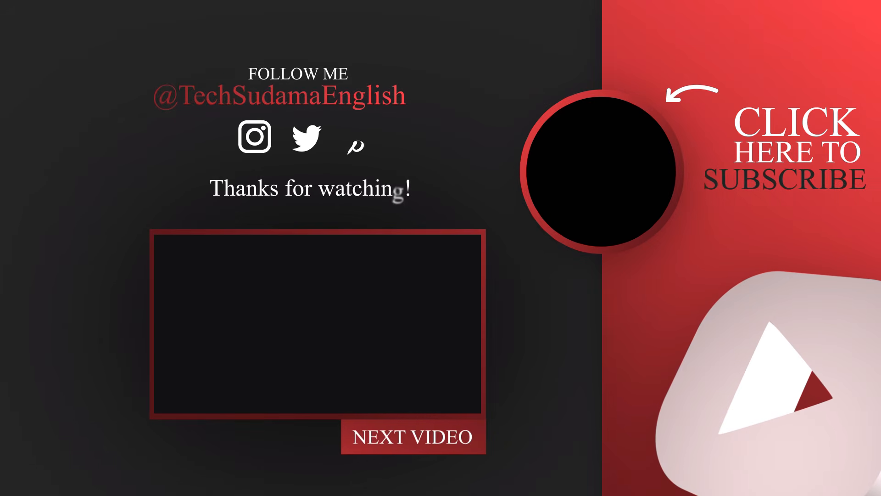